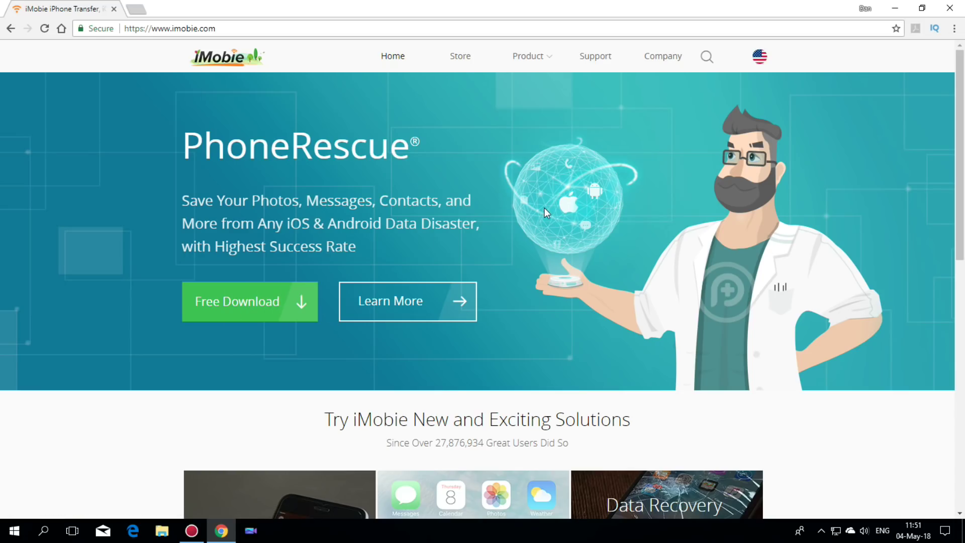
# Download the PhoneRescue for Android Windows installer from imobie.com and dismiss the save prompt.
pyautogui.click(252, 307)
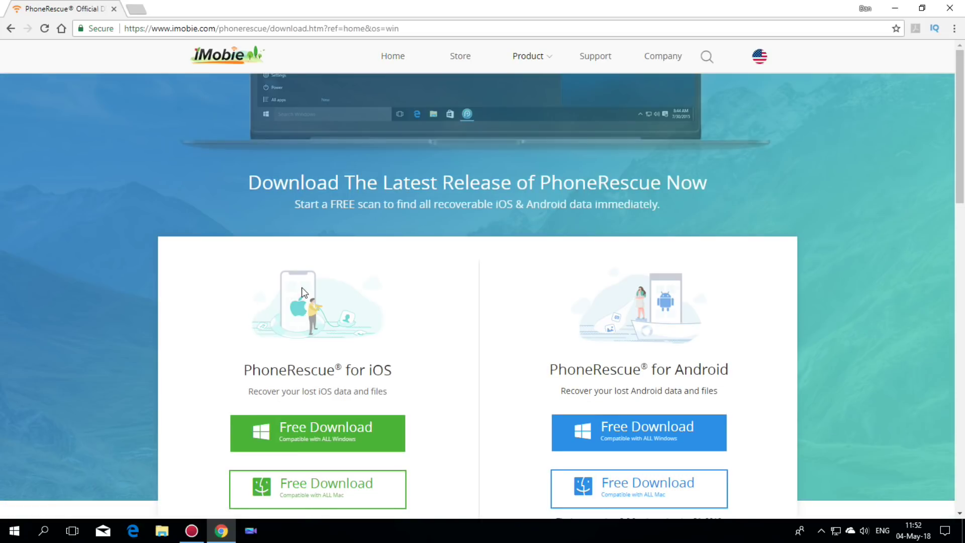
pyautogui.scroll(-2, 302, 291)
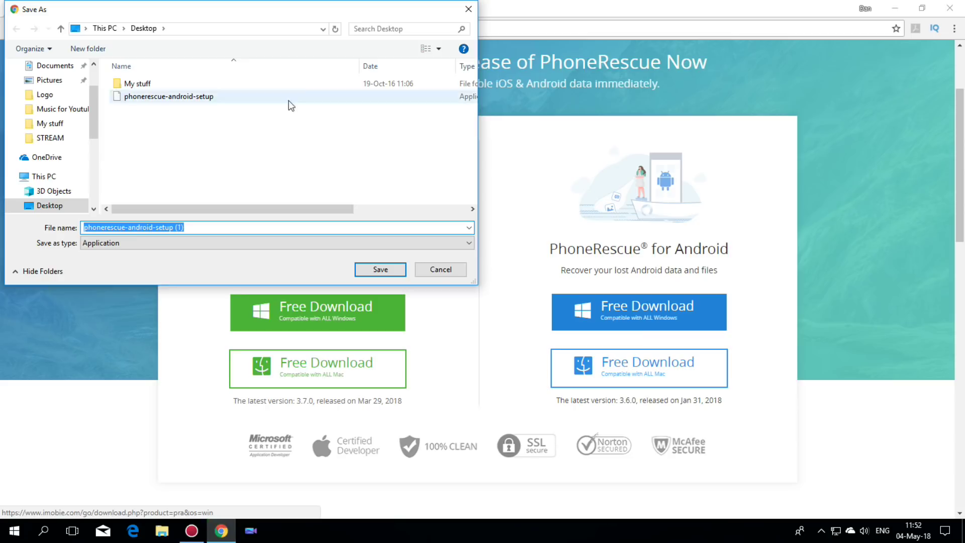
pyautogui.click(471, 13)
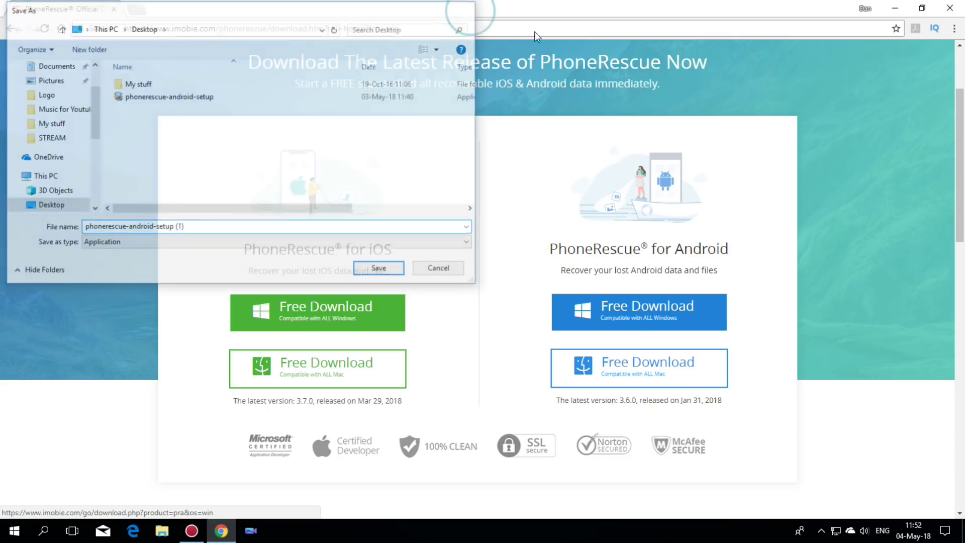
# Minimize Chrome, launch PhoneRescue for Android from the desktop, and move its window top-left.
pyautogui.click(895, 8)
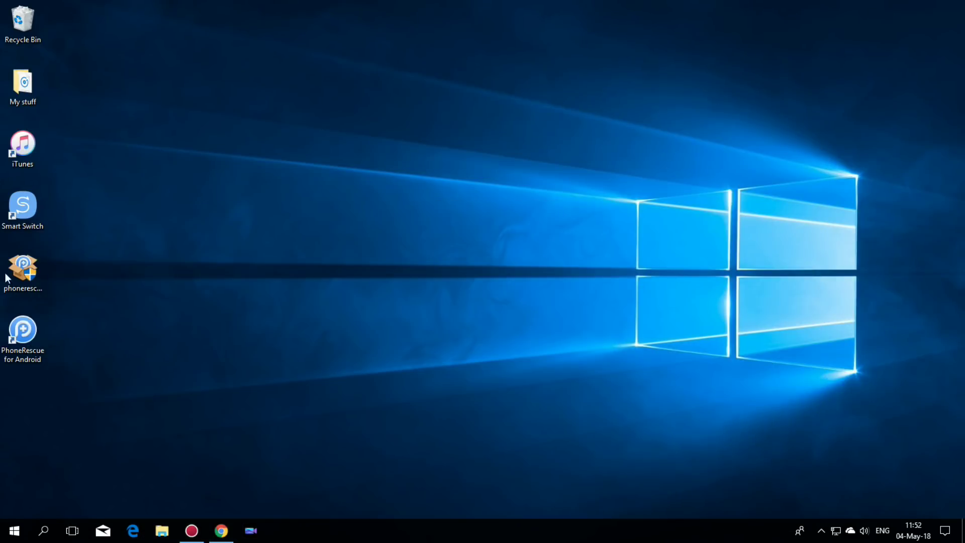
pyautogui.doubleClick(20, 334)
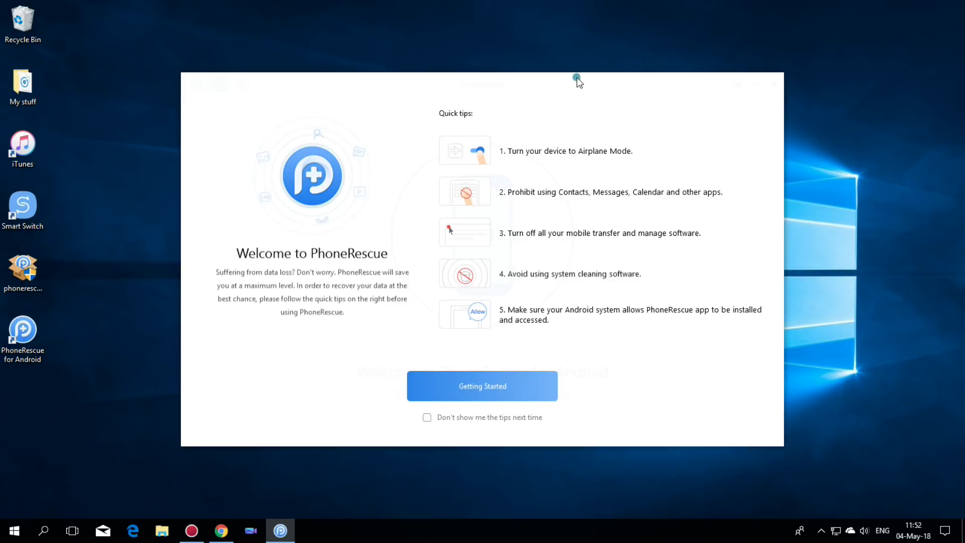
pyautogui.moveTo(575, 77); pyautogui.dragTo(397, 7)
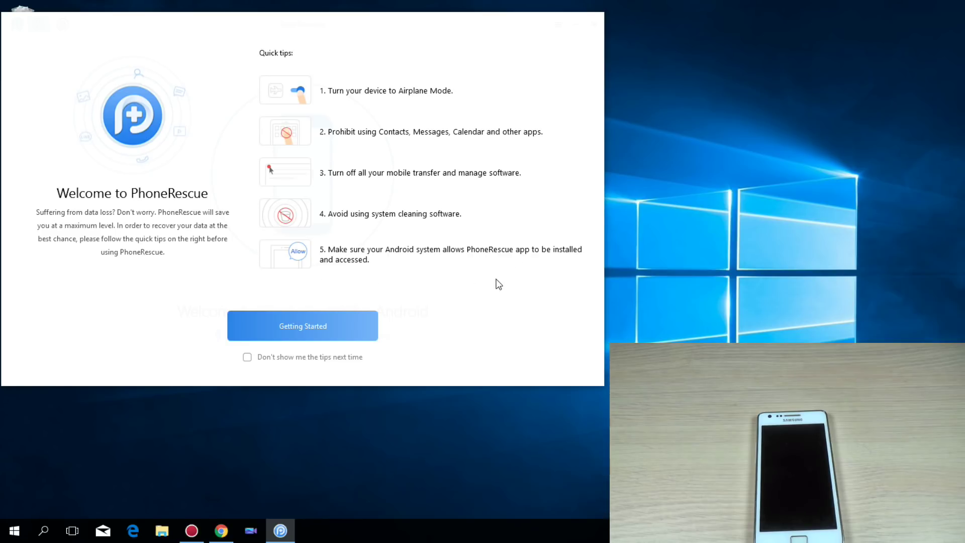
# Dismiss the quick tips with Getting Started so the GT-I9100 can be connected.
pyautogui.click(318, 325)
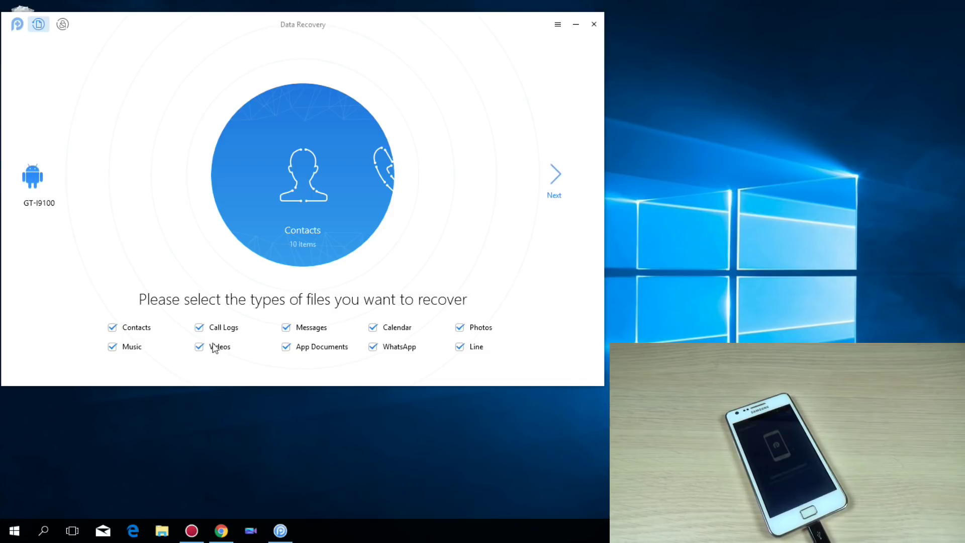
# Uncheck Music, Videos, Line, WhatsApp, Calendar, App Documents and Messages, then start the analysis.
pyautogui.click(112, 348)
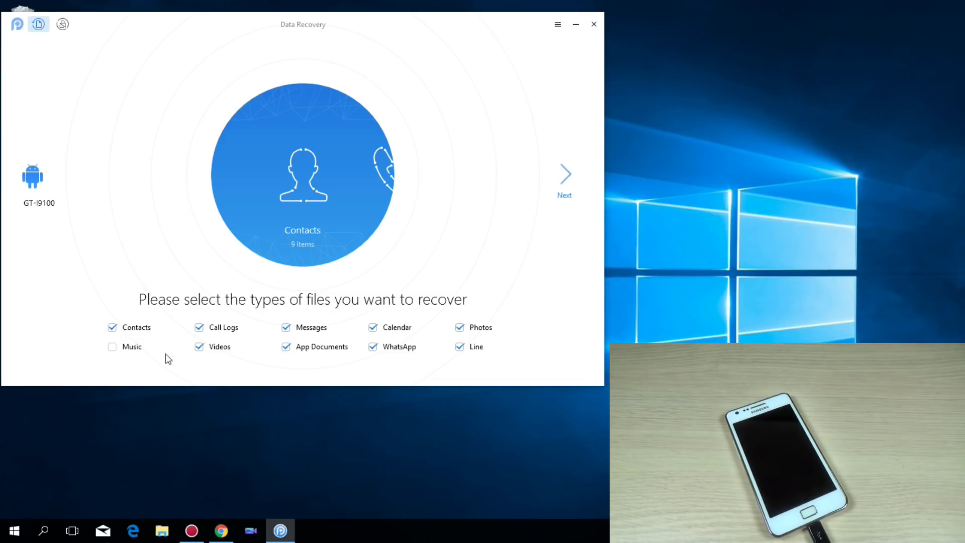
pyautogui.click(200, 347)
pyautogui.click(459, 347)
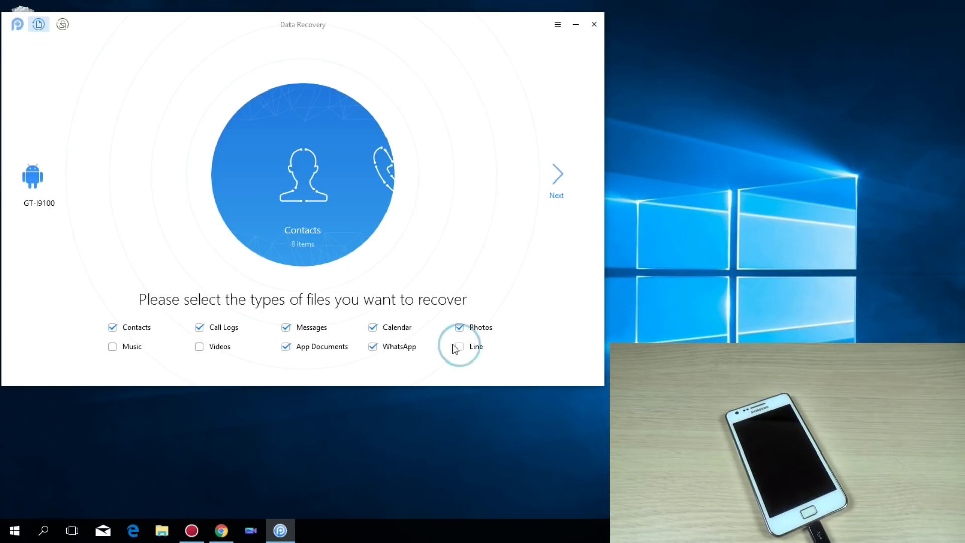
pyautogui.click(372, 347)
pyautogui.click(373, 328)
pyautogui.click(287, 347)
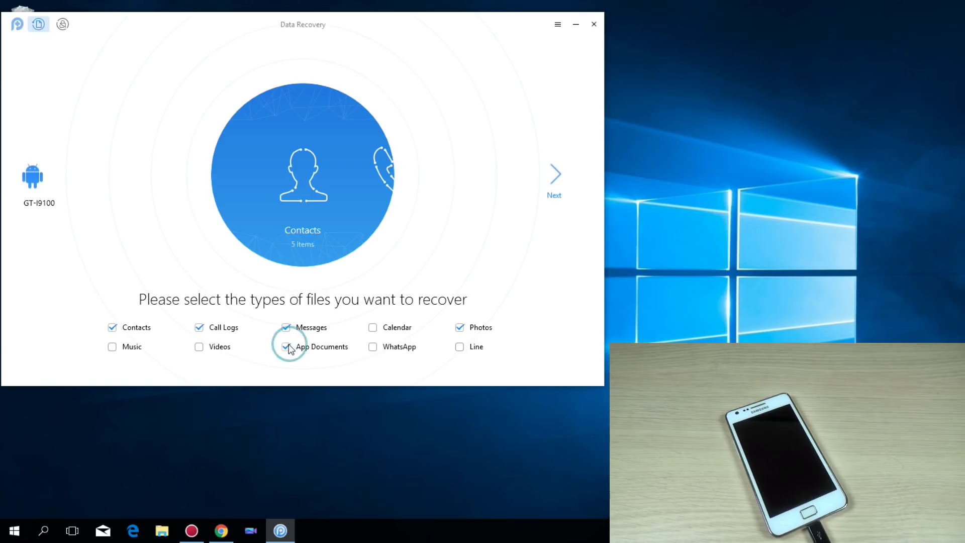
pyautogui.click(286, 328)
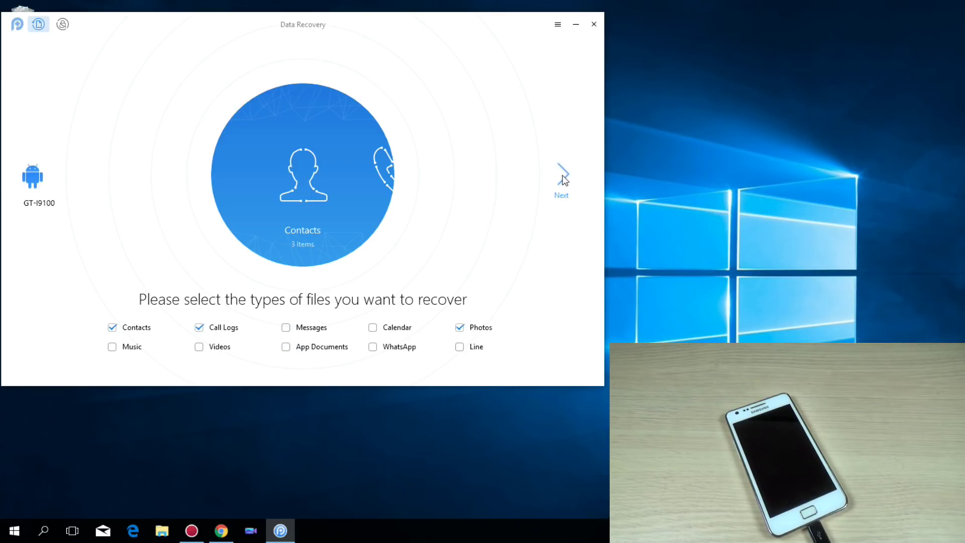
pyautogui.click(564, 179)
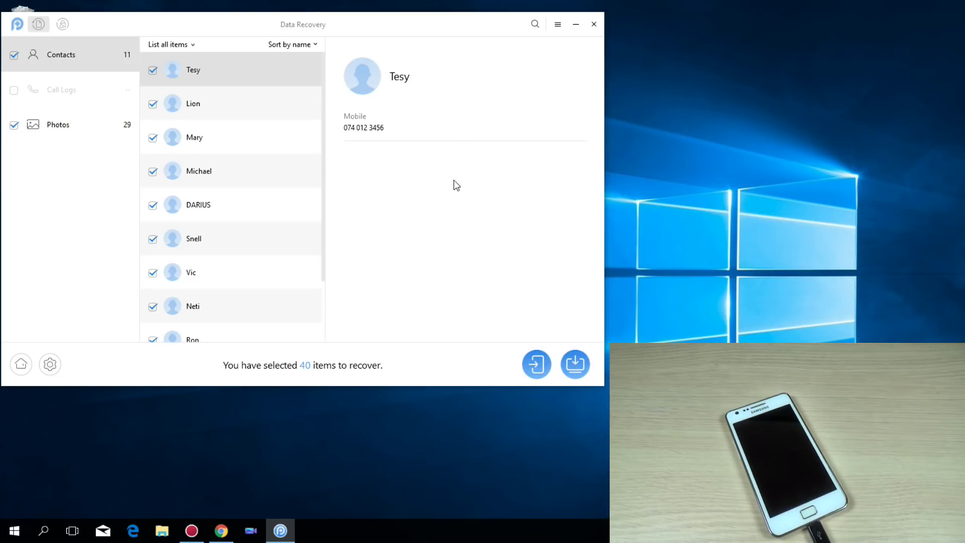
# Recover the 40 found contacts and photos to the computer.
pyautogui.click(575, 365)
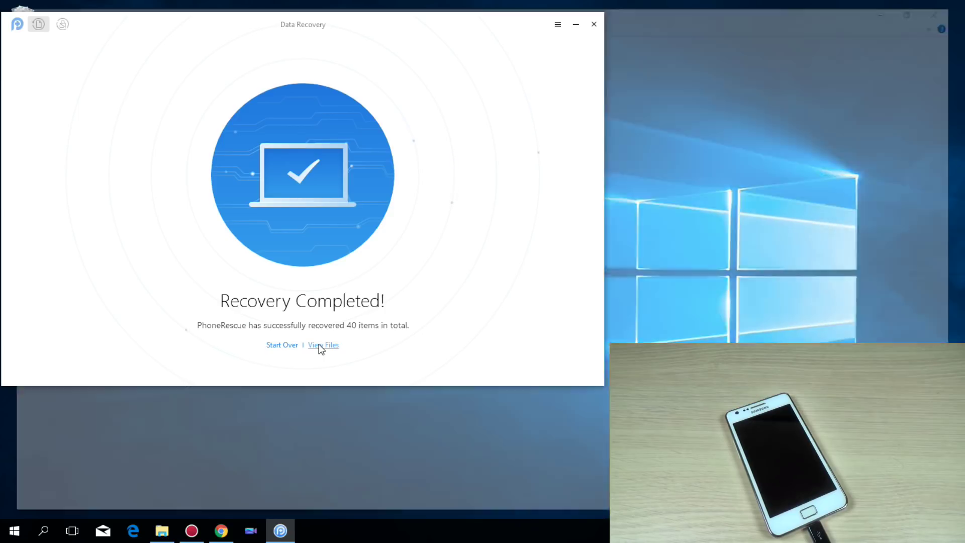
# Open the folder holding the recovered files with View Files.
pyautogui.click(319, 346)
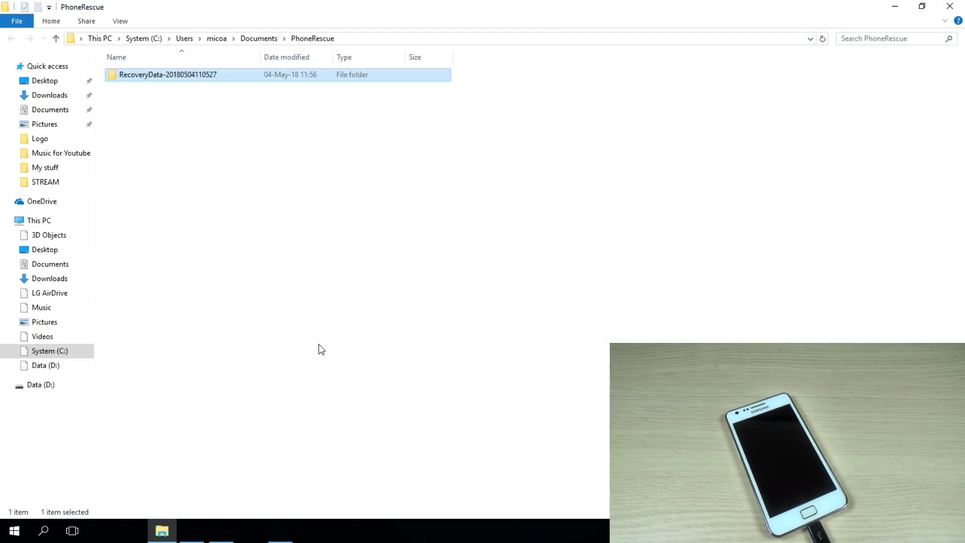
# Open RecoveryData > Contact, view the recovered contact spreadsheet, then close it.
pyautogui.doubleClick(203, 76)
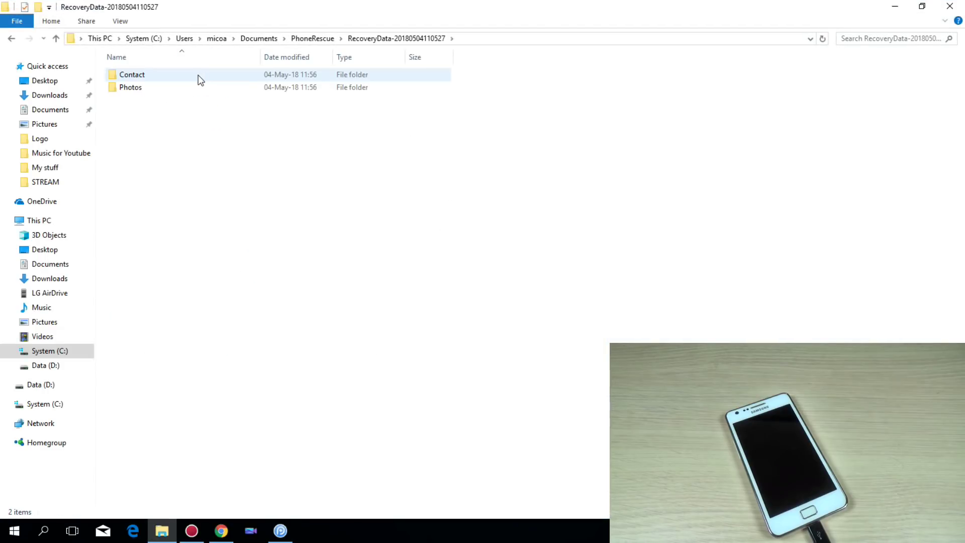
pyautogui.doubleClick(198, 75)
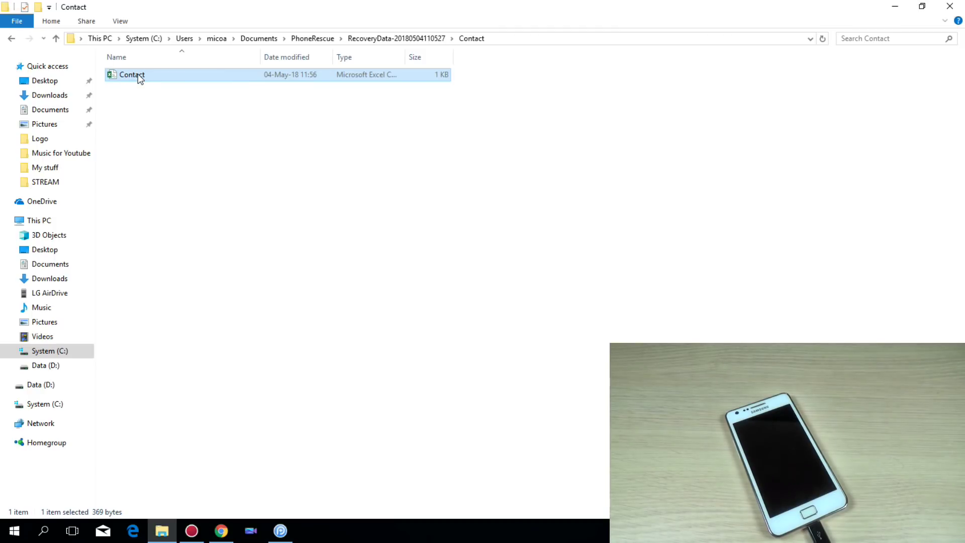
pyautogui.doubleClick(137, 74)
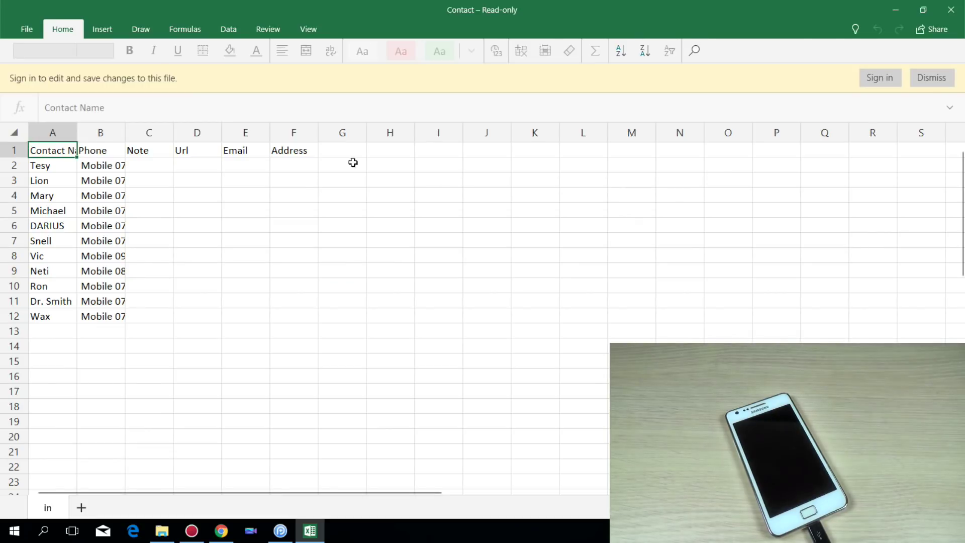
pyautogui.hotkey('alt', 'F4')
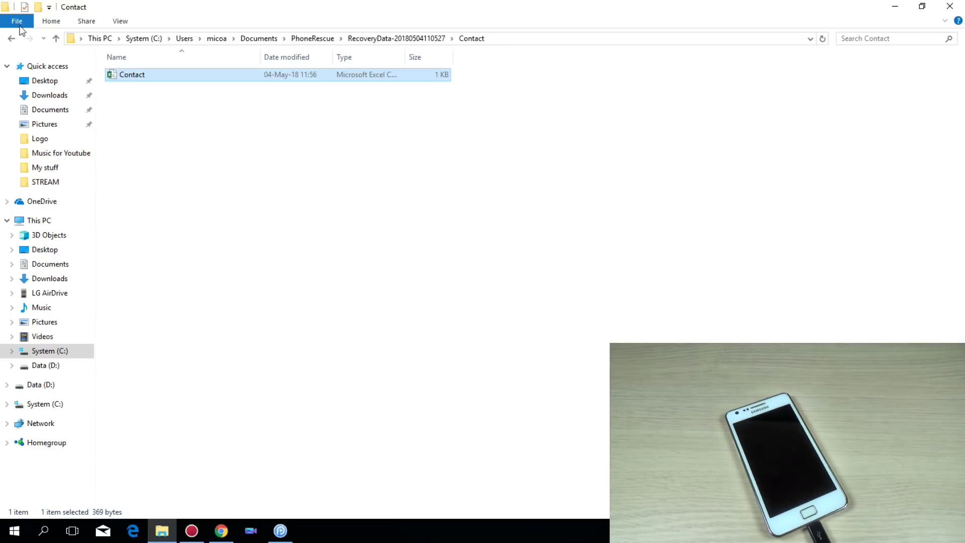
# Browse the recovered Photos folder, then start over and switch to Lock Screen Removal.
pyautogui.click(54, 38)
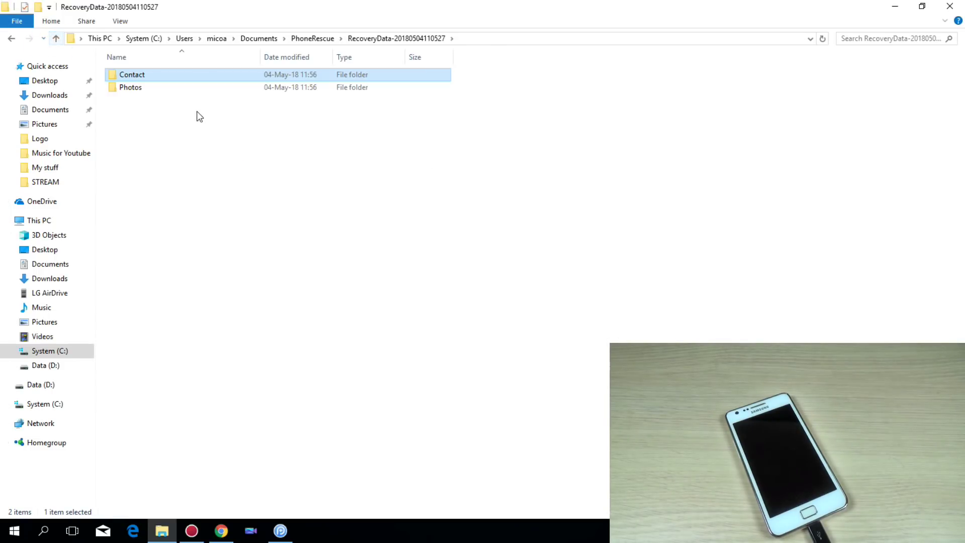
pyautogui.doubleClick(144, 89)
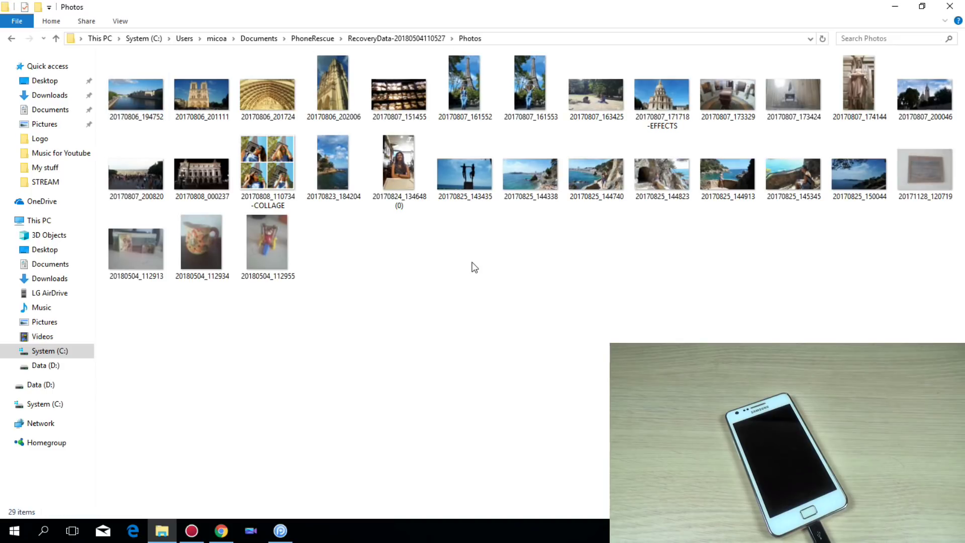
pyautogui.click(949, 6)
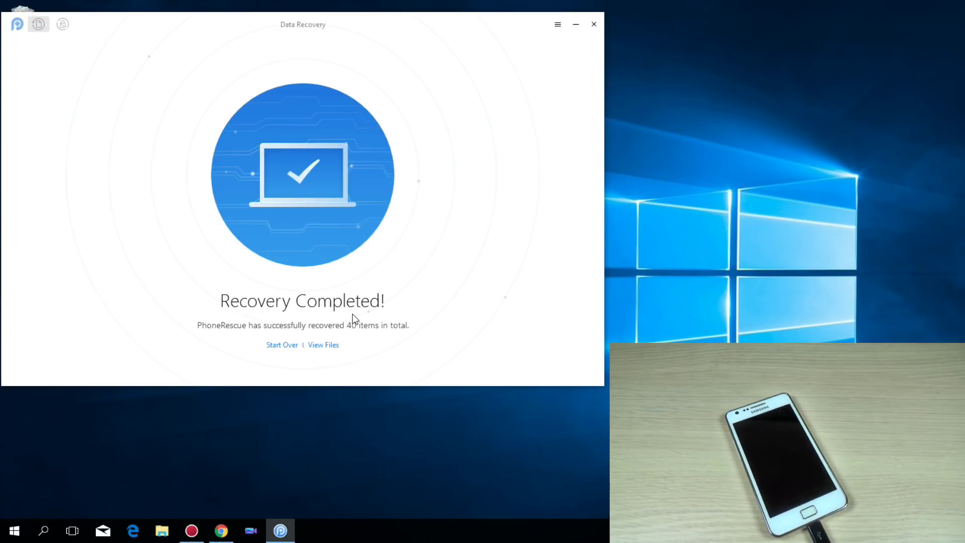
pyautogui.click(286, 347)
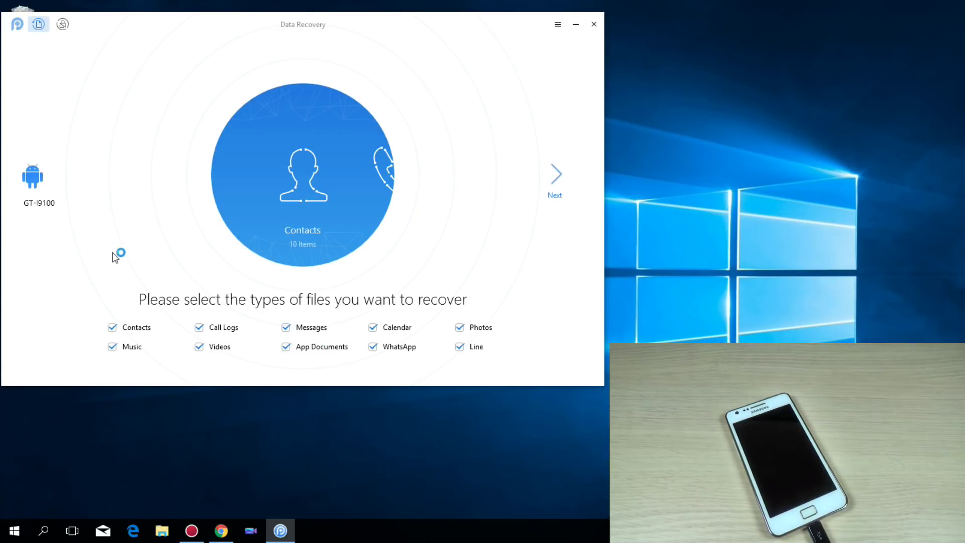
pyautogui.click(63, 25)
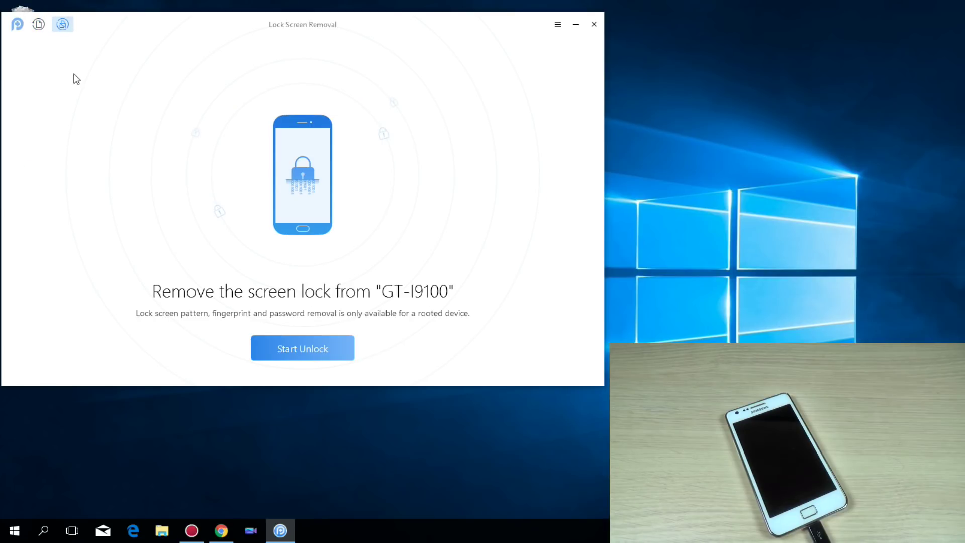
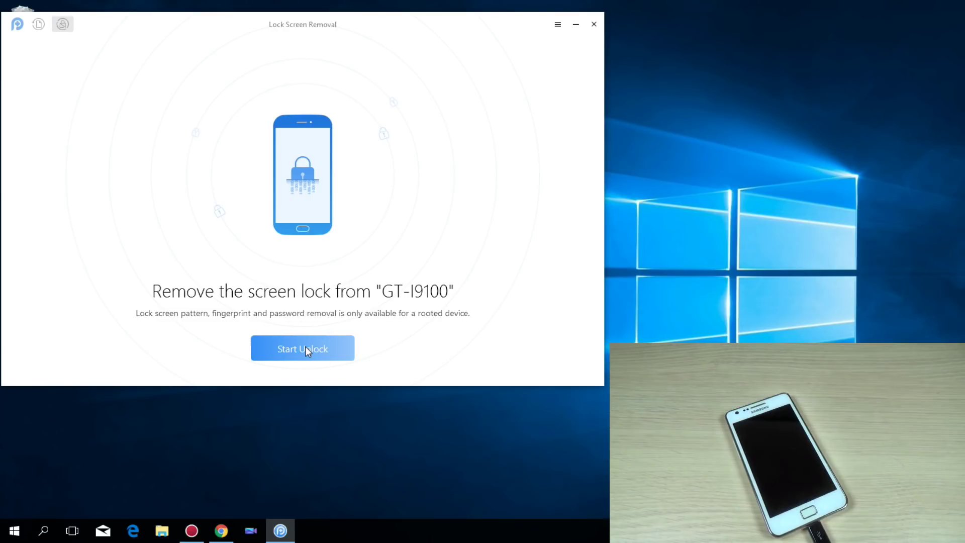
# Begin removing the screen lock from the Samsung GT-I9100 with Start Unlock.
pyautogui.click(305, 346)
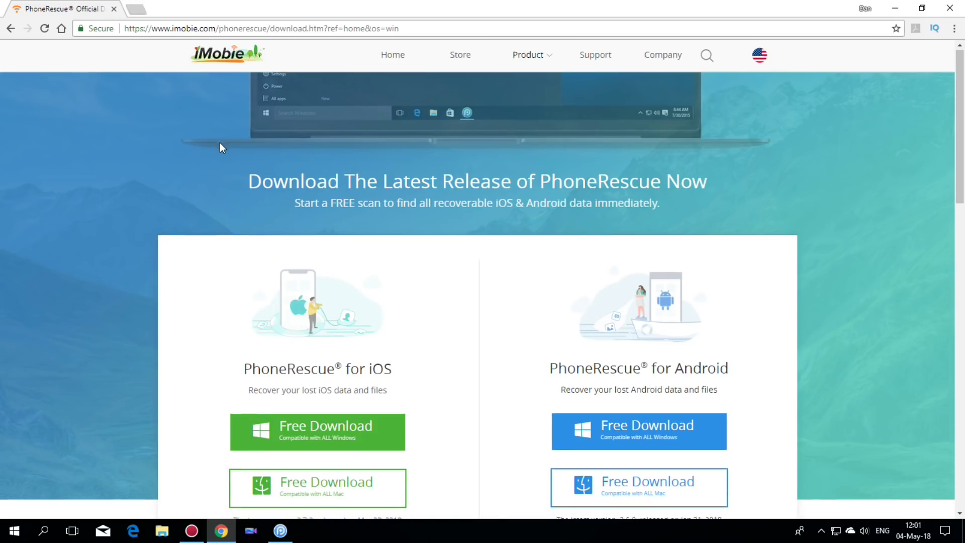
pyautogui.scroll(-4, 218, 146)
pyautogui.scroll(-10, 218, 146)
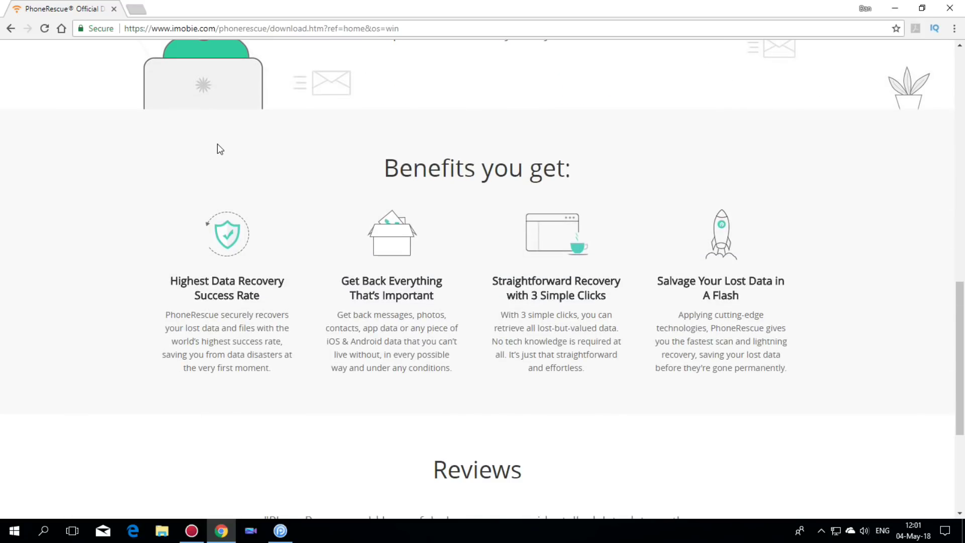
pyautogui.scroll(-1, 217, 144)
pyautogui.scroll(-3, 218, 143)
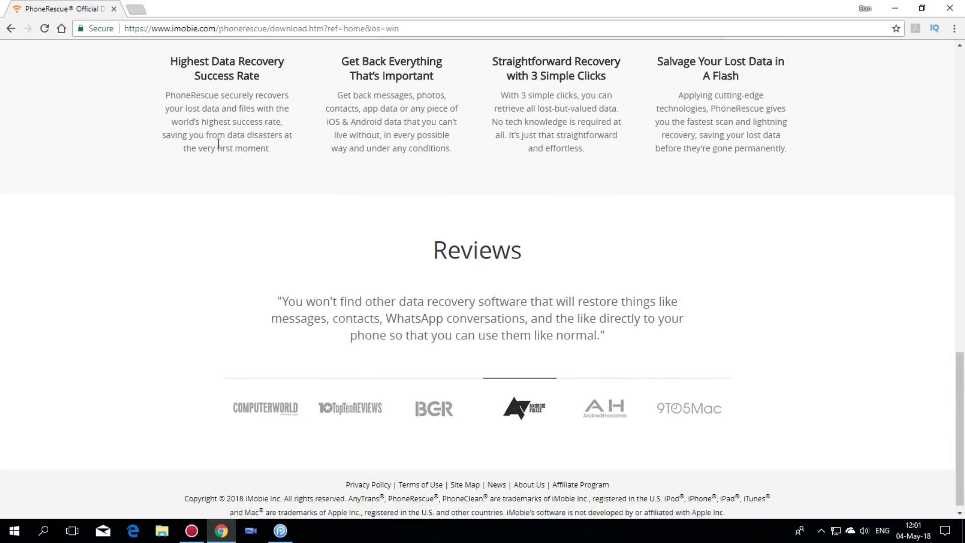
pyautogui.scroll(3, 218, 143)
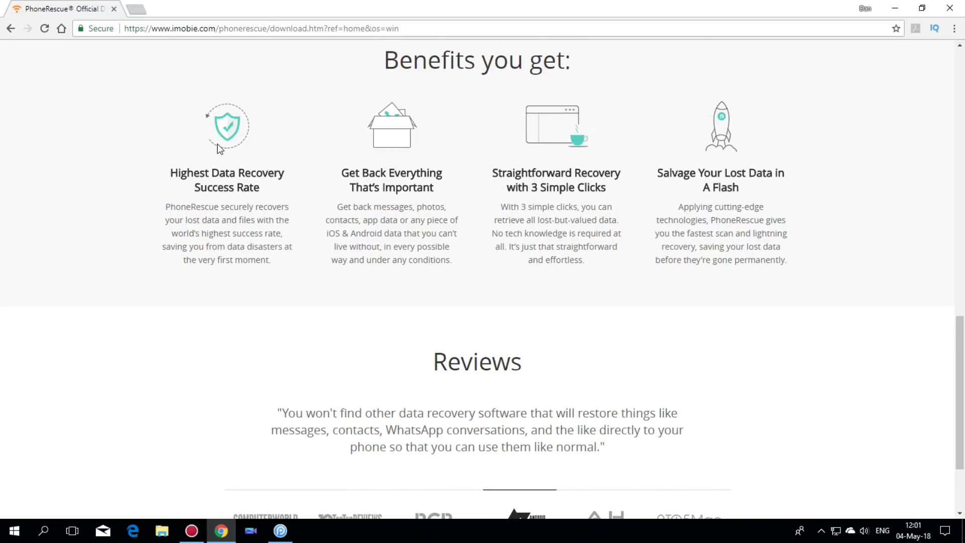
pyautogui.scroll(4, 217, 143)
pyautogui.scroll(10, 217, 144)
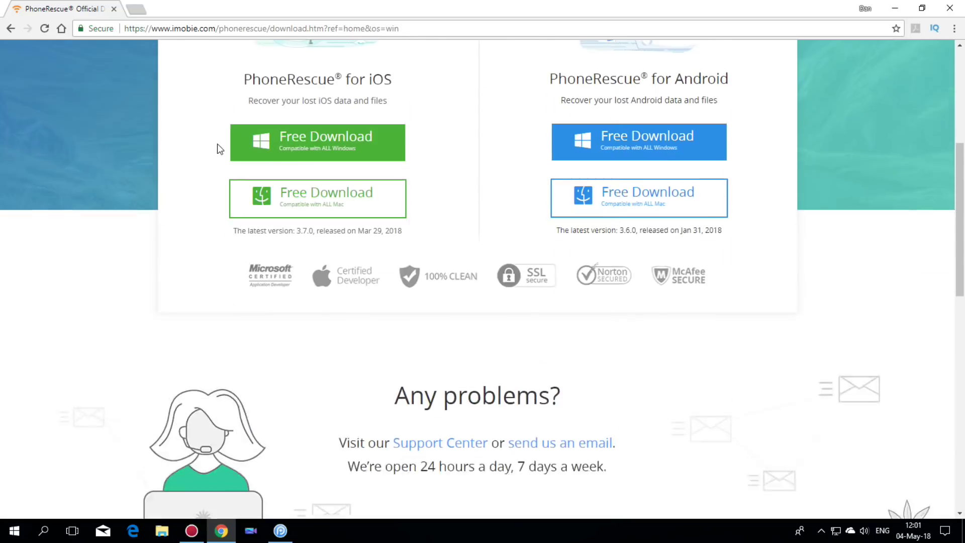
pyautogui.scroll(1, 216, 144)
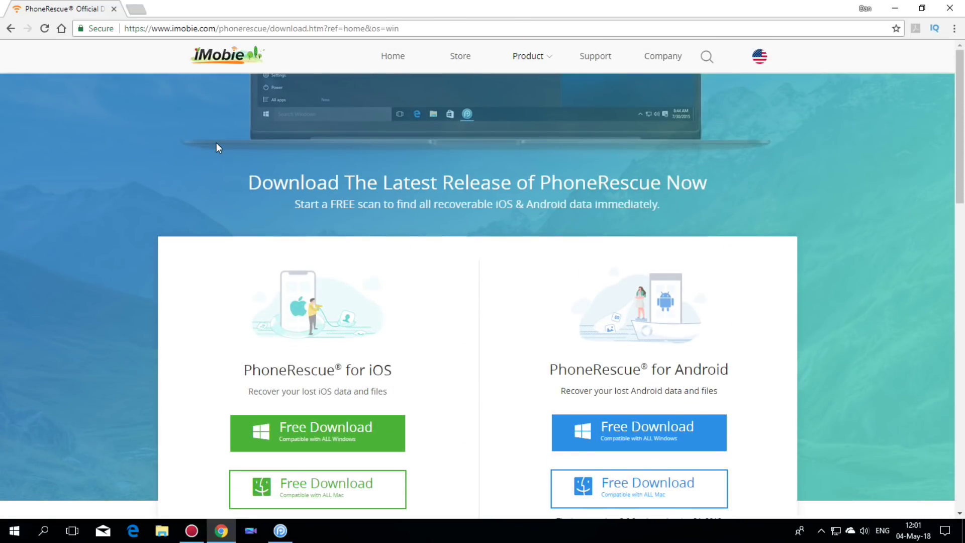